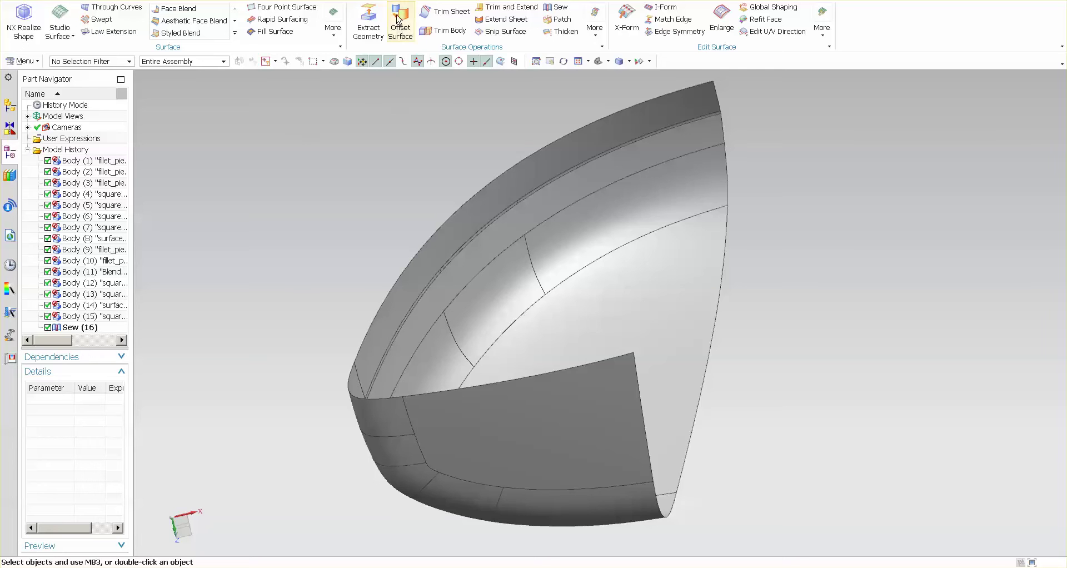
Try to offset all faces of the sewn shell inward by 2.5 mm.
{"action": "left_click", "coordinate": [400, 23]}
{"action": "left_click", "coordinate": [595, 323]}
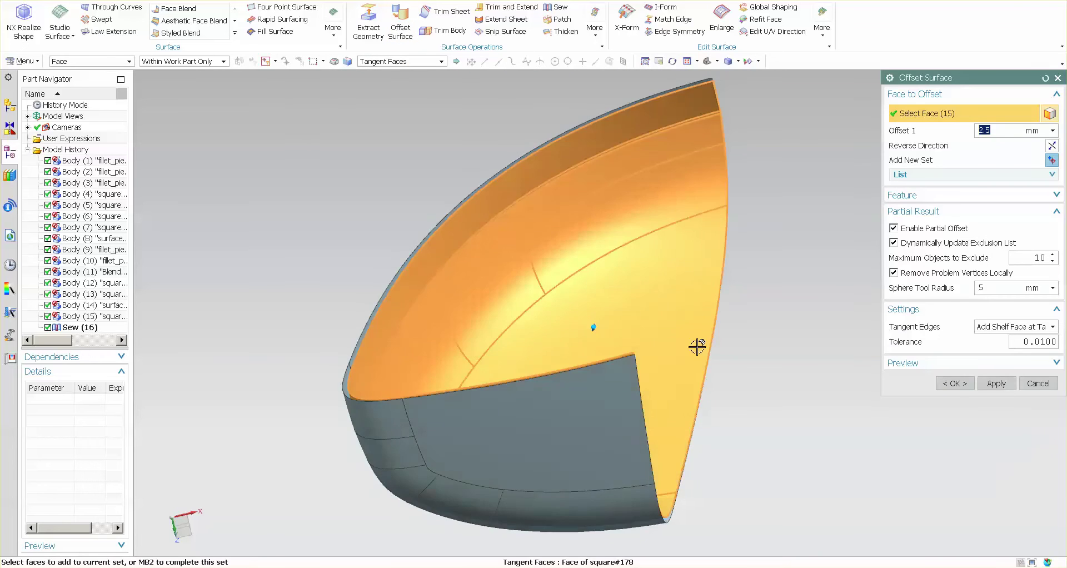
{"action": "left_click", "coordinate": [1052, 146]}
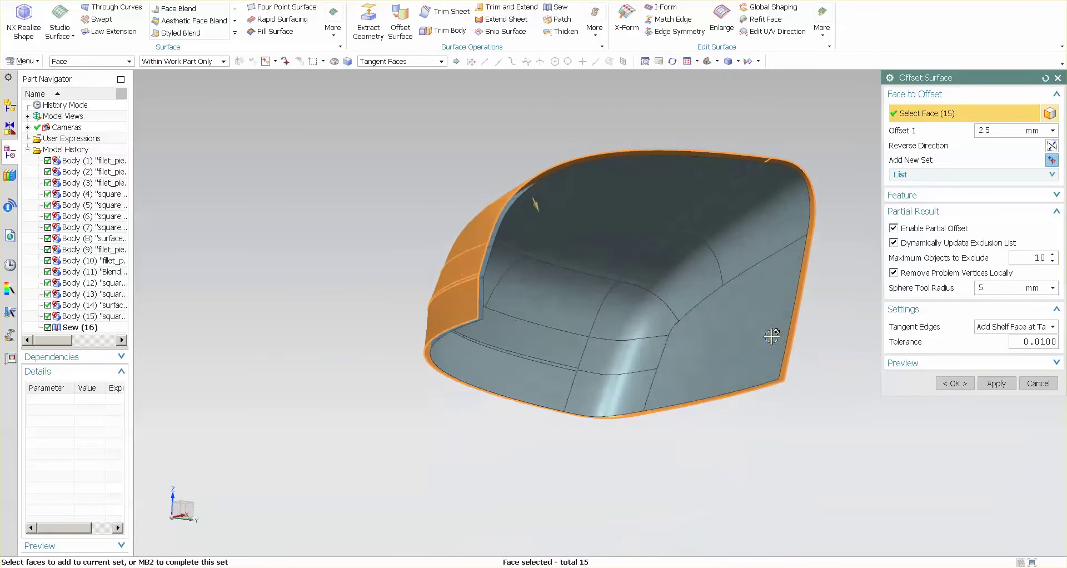
{"action": "left_click", "coordinate": [955, 383]}
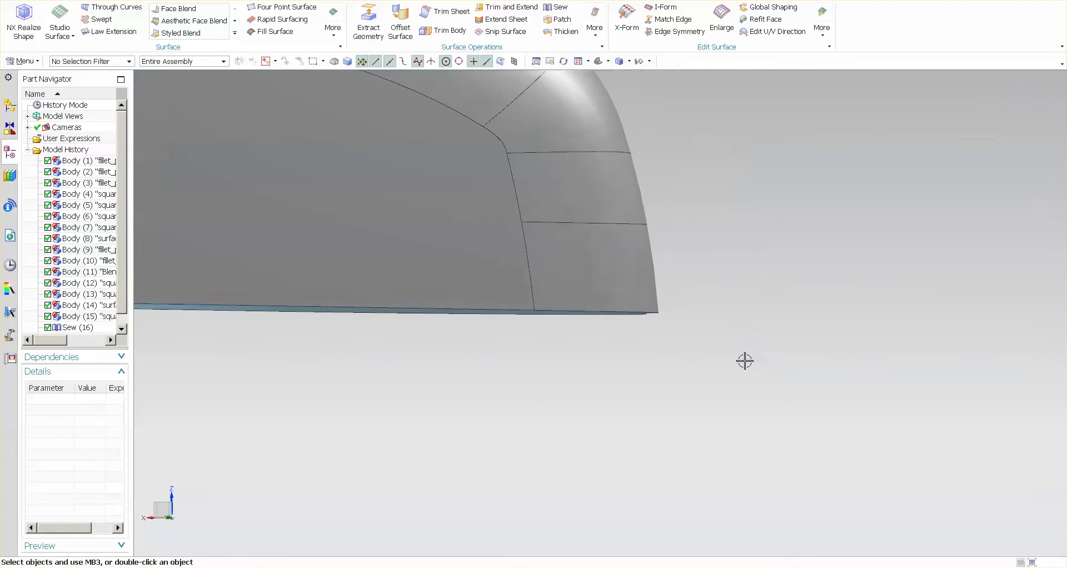
{"action": "middle_click_drag", "start_coordinate": [594, 308], "coordinate": [434, 326]}
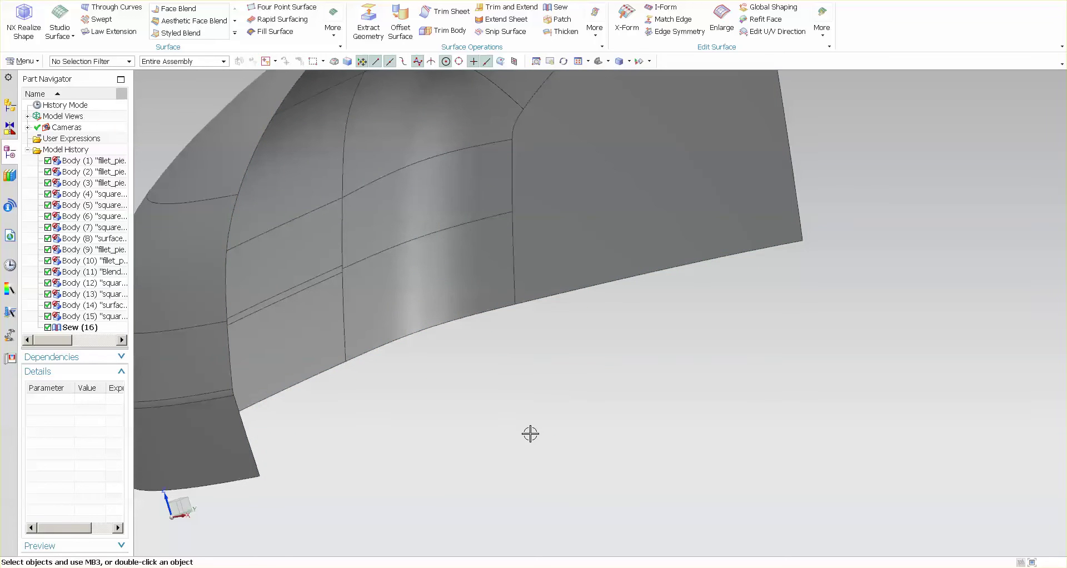
Create a law extension along the shell's open rim, using the Z direction as reference vector, with symmetric 5 mm length and 90° angle.
{"action": "scroll", "coordinate": [536, 429], "scroll_direction": "down", "scroll_amount": 3}
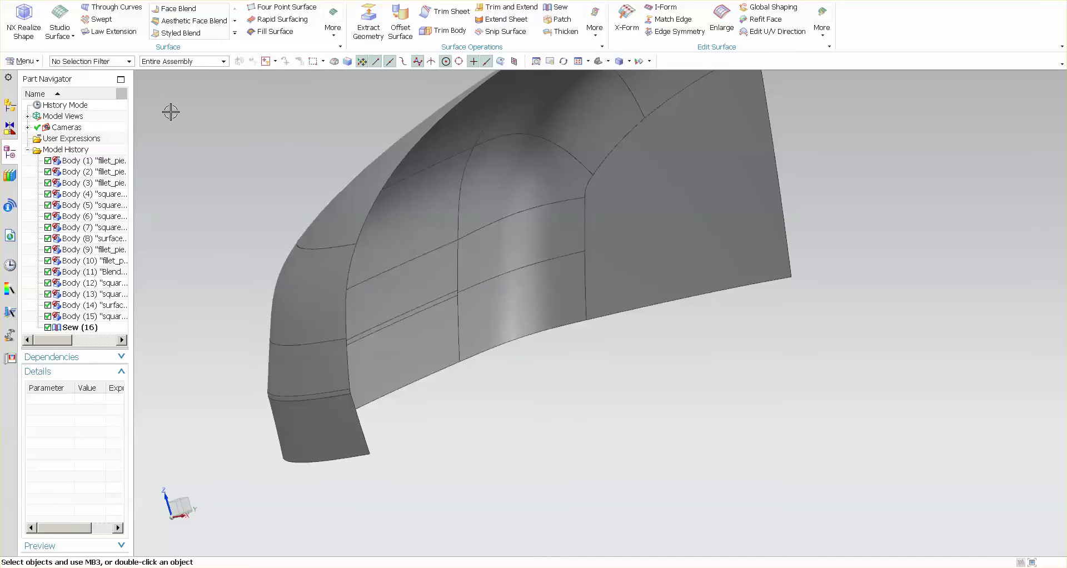
{"action": "middle_click_drag", "start_coordinate": [201, 129], "coordinate": [200, 104]}
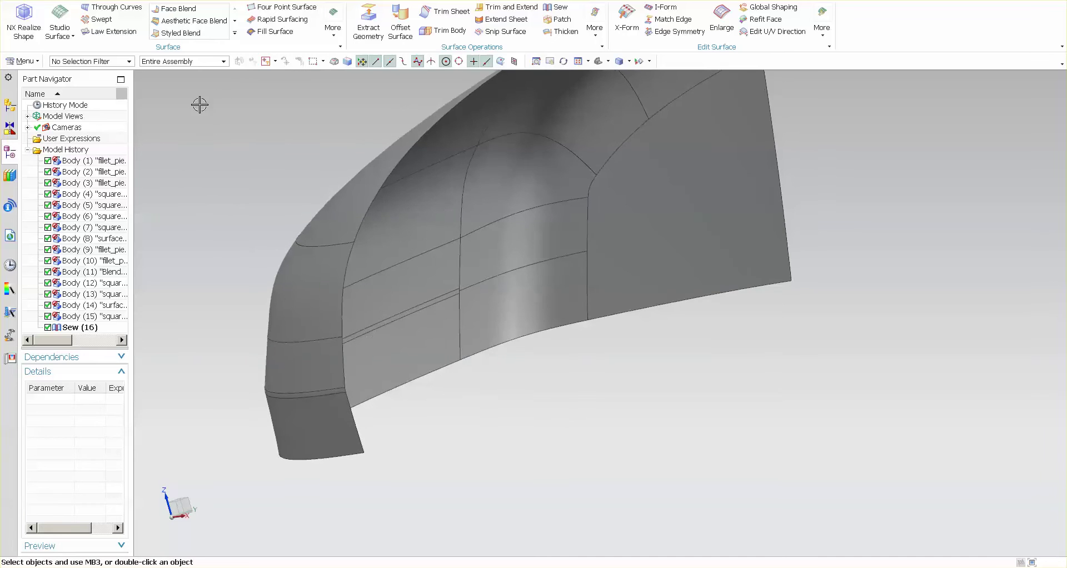
{"action": "left_click", "coordinate": [127, 34]}
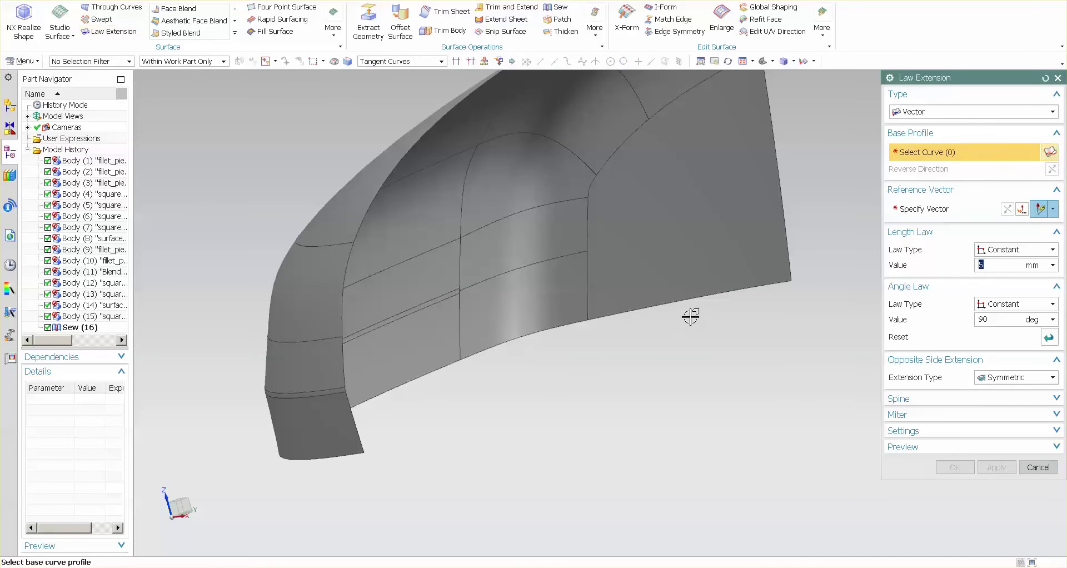
{"action": "left_click", "coordinate": [710, 298]}
{"action": "middle_click_drag", "start_coordinate": [709, 369], "coordinate": [748, 381]}
{"action": "middle_click", "coordinate": [749, 381]}
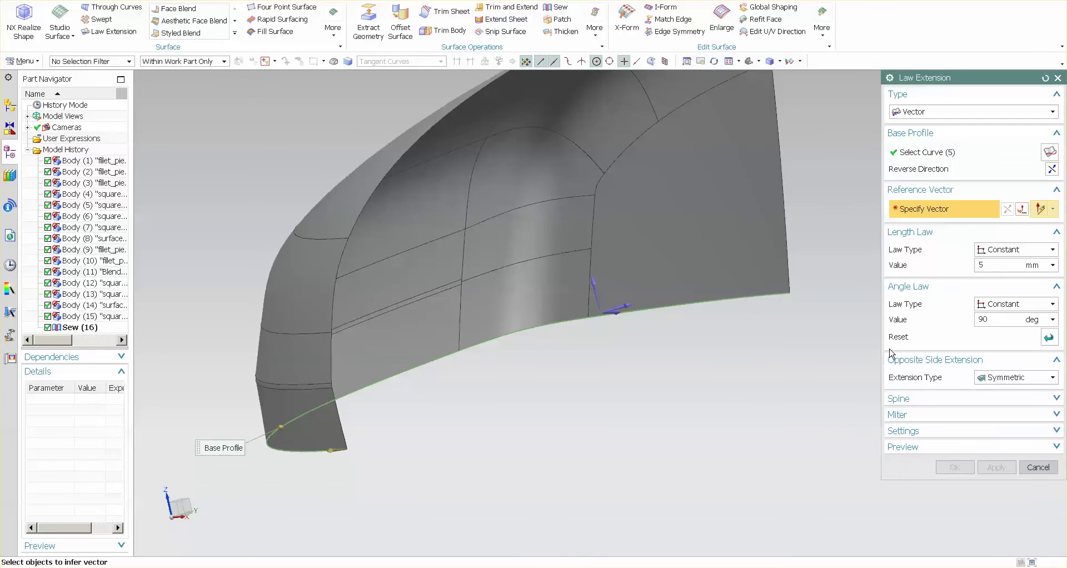
{"action": "left_click", "coordinate": [595, 286]}
{"action": "middle_click_drag", "start_coordinate": [614, 416], "coordinate": [665, 423]}
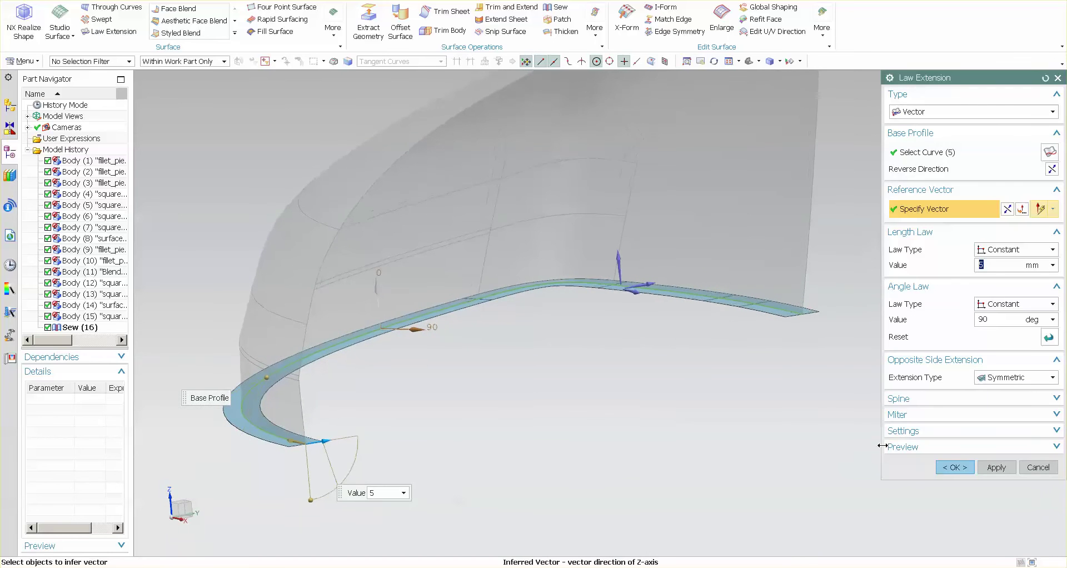
{"action": "left_click", "coordinate": [954, 467]}
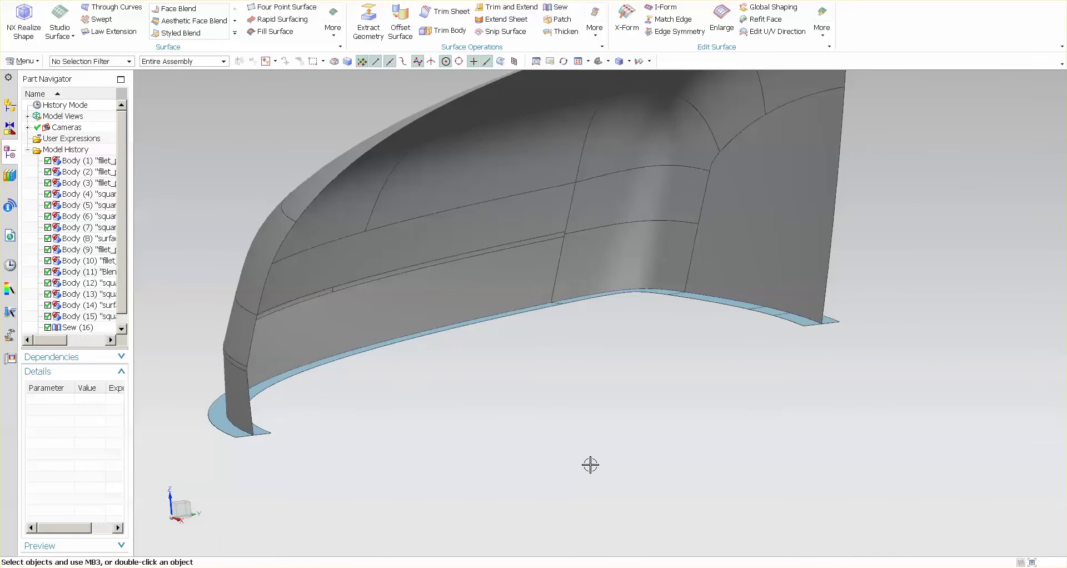
Extend the shell's rim edges by 3 mm past the flange with natural curvature.
{"action": "left_click", "coordinate": [506, 19]}
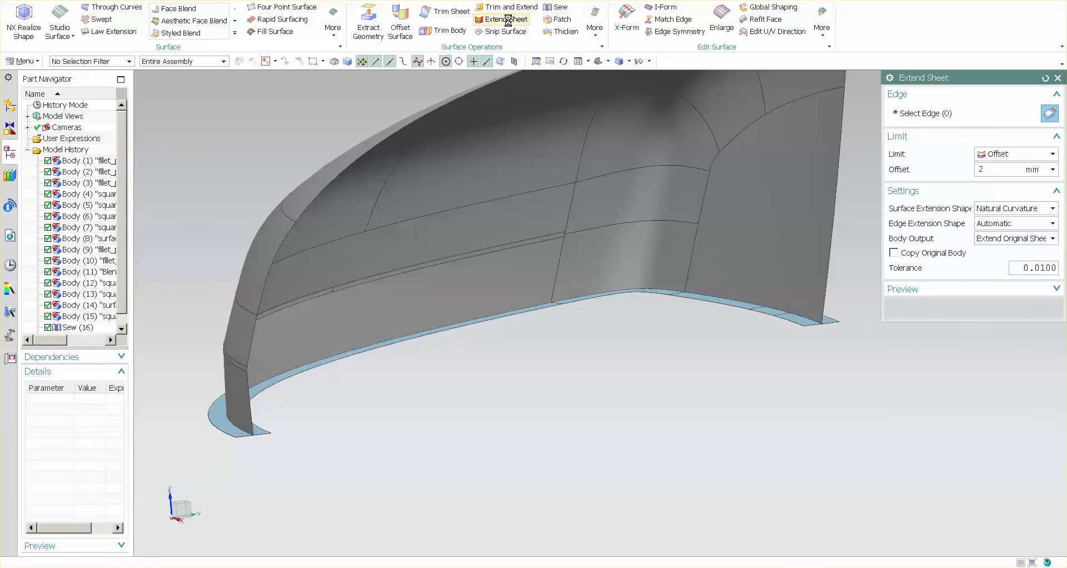
{"action": "left_click", "coordinate": [731, 298]}
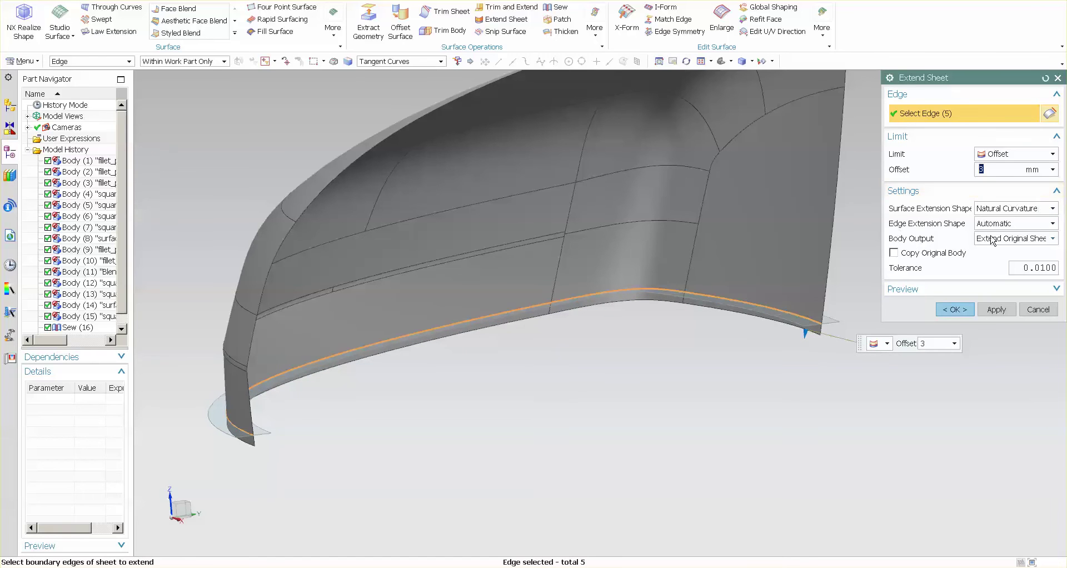
{"action": "left_click", "coordinate": [954, 310]}
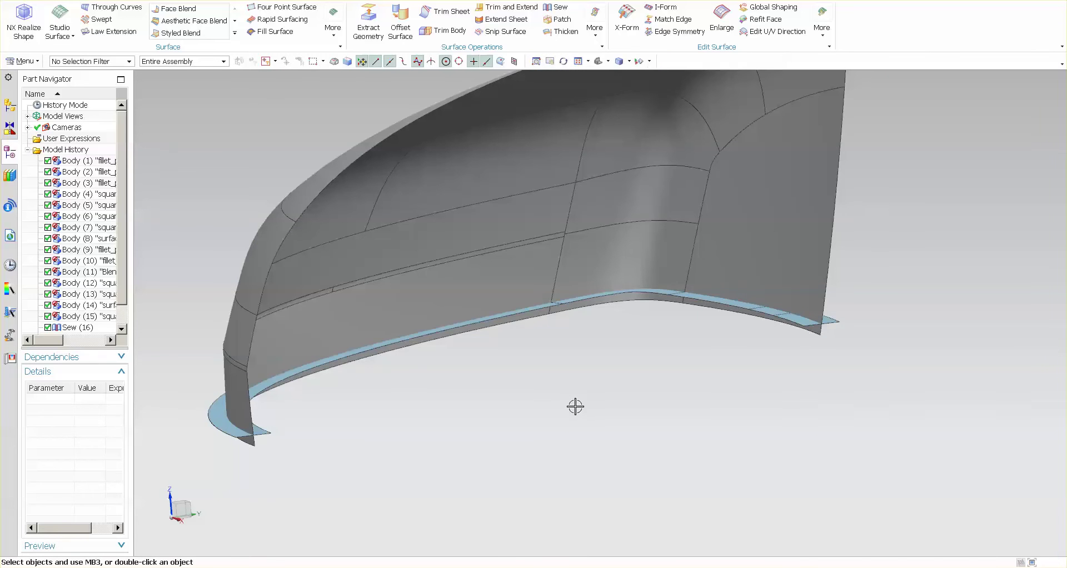
Offset all faces of the extended shell inward by 2.5 mm.
{"action": "middle_click_drag", "start_coordinate": [575, 406], "coordinate": [574, 376]}
{"action": "left_click", "coordinate": [405, 20]}
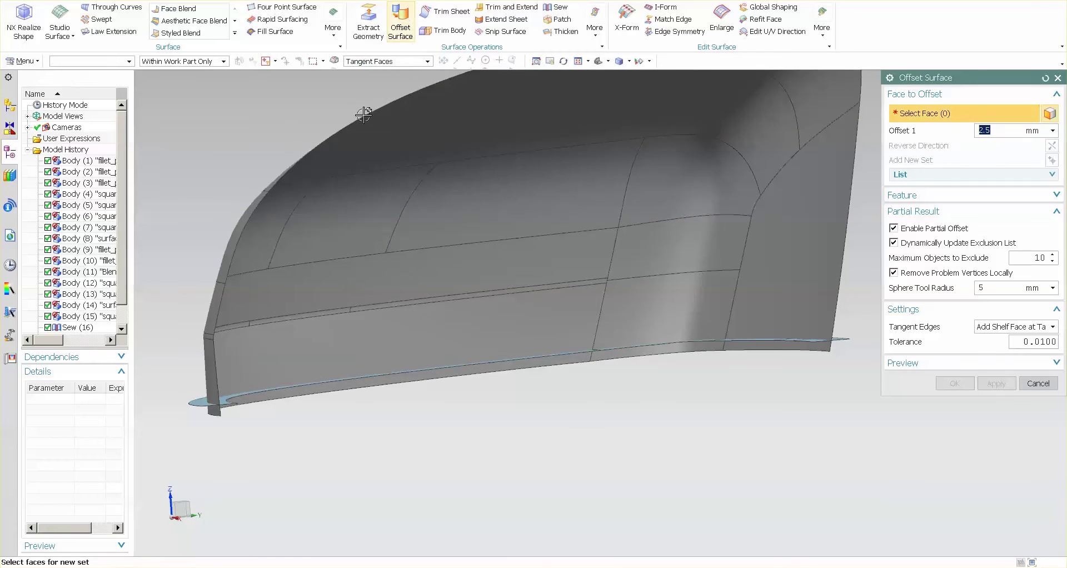
{"action": "left_click", "coordinate": [369, 285]}
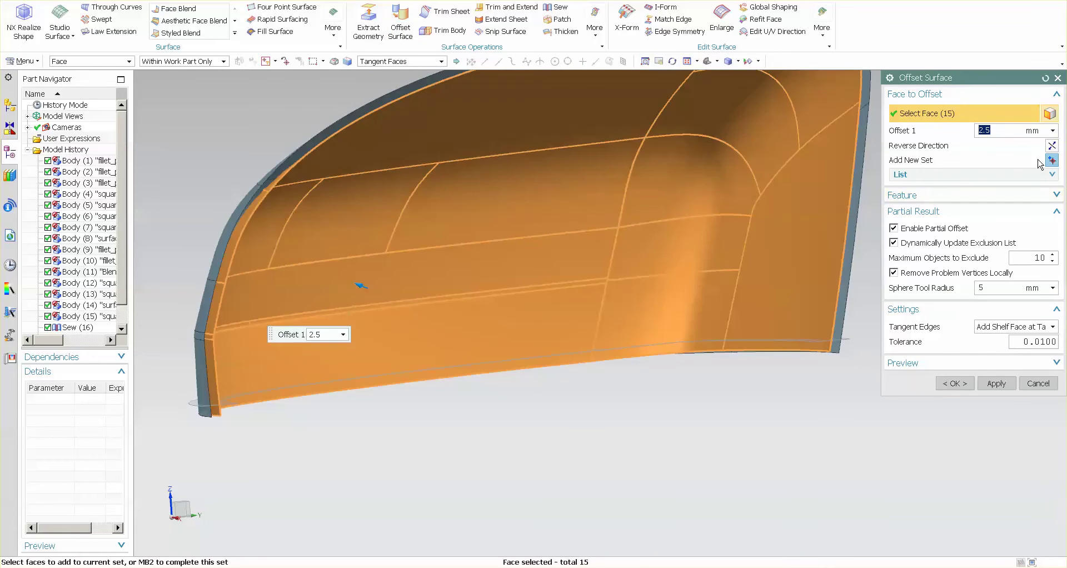
{"action": "left_click", "coordinate": [1052, 146]}
{"action": "left_click", "coordinate": [955, 384]}
Make a corner between the outer shell and the rim flange with Trim and Extend, flipping the target side to keep the inward flange.
{"action": "scroll", "coordinate": [768, 408], "scroll_direction": "down", "scroll_amount": 3}
{"action": "scroll", "coordinate": [768, 408], "scroll_direction": "down", "scroll_amount": 3}
{"action": "scroll", "coordinate": [722, 391], "scroll_direction": "down", "scroll_amount": 3}
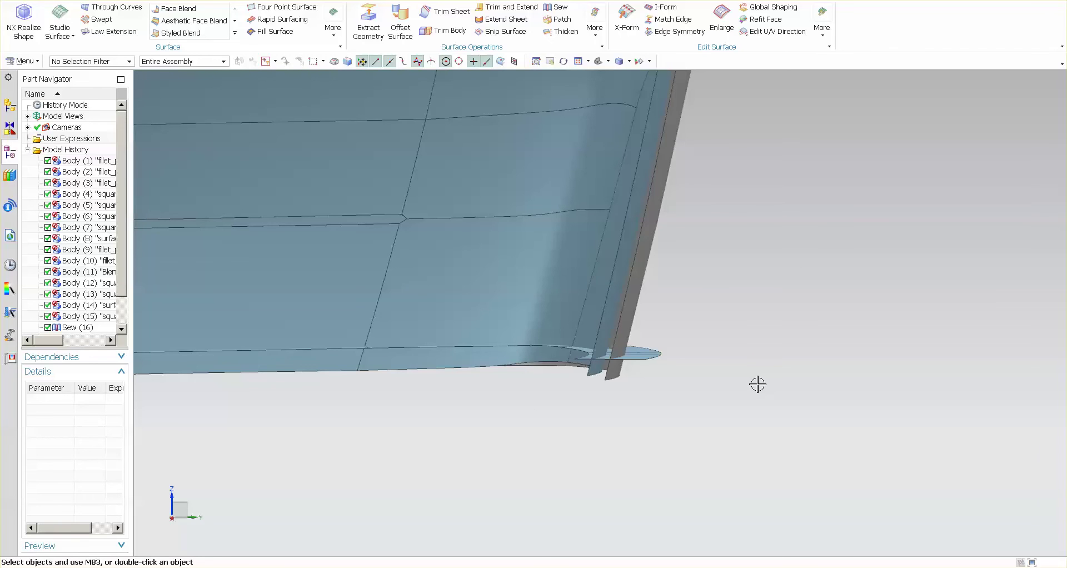
{"action": "middle_click_drag", "start_coordinate": [705, 417], "coordinate": [529, 431]}
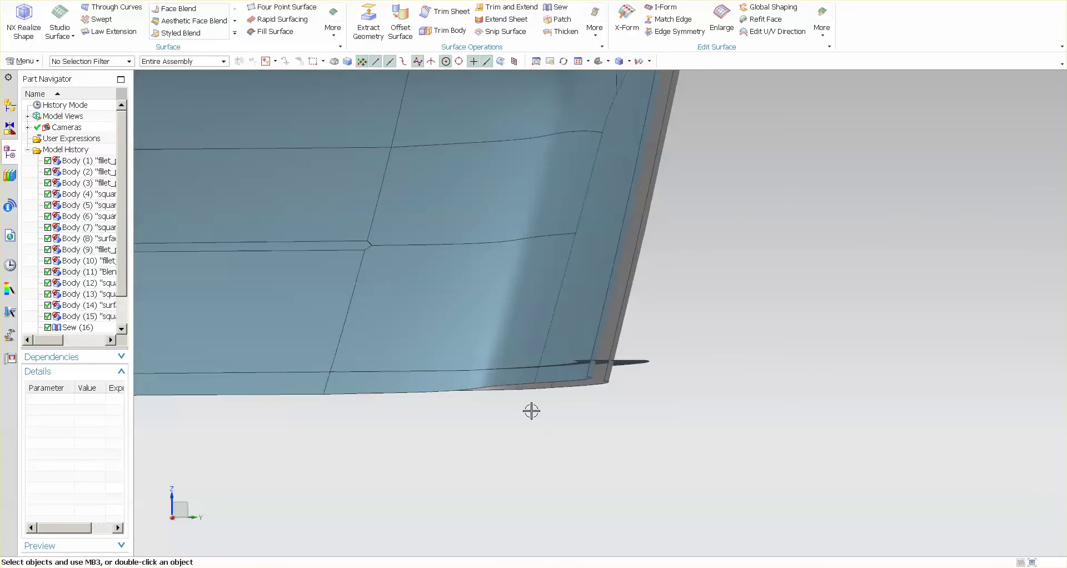
{"action": "key", "text": "F8"}
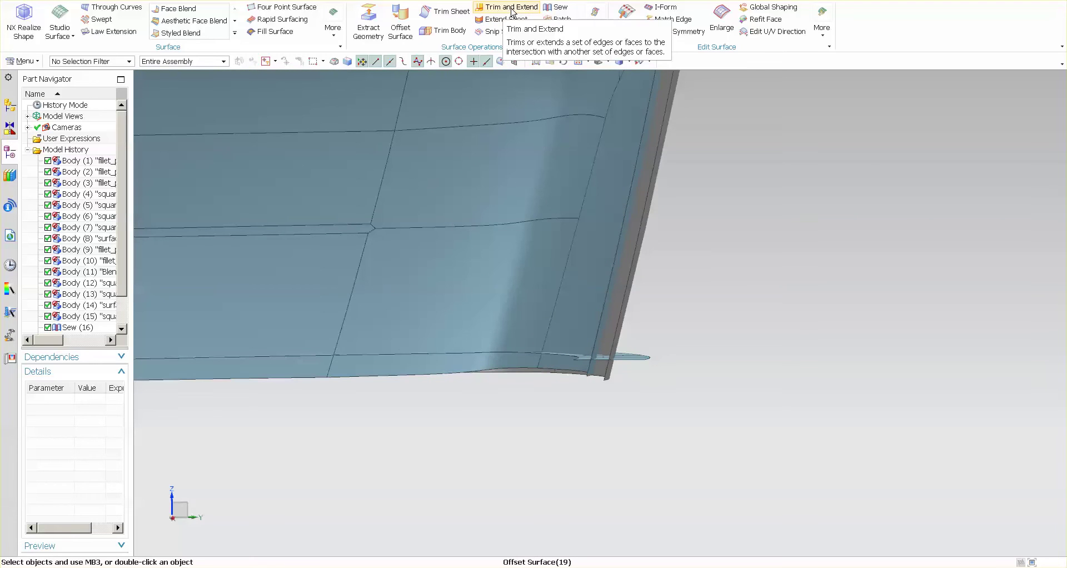
{"action": "left_click", "coordinate": [512, 8]}
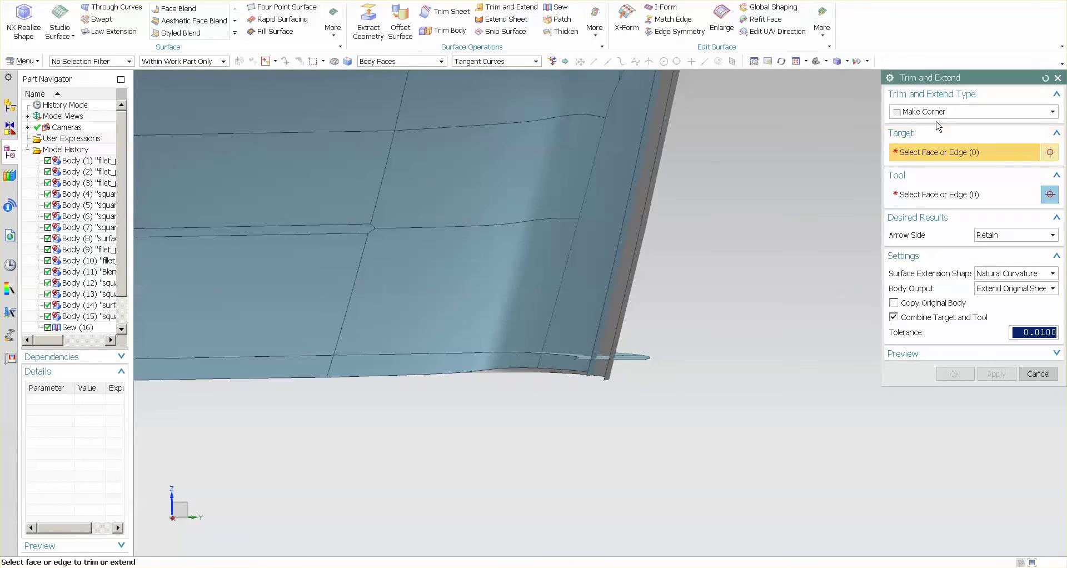
{"action": "middle_click_drag", "start_coordinate": [823, 257], "coordinate": [660, 245]}
{"action": "left_click", "coordinate": [662, 245]}
{"action": "scroll", "coordinate": [757, 322], "scroll_direction": "down", "scroll_amount": 5}
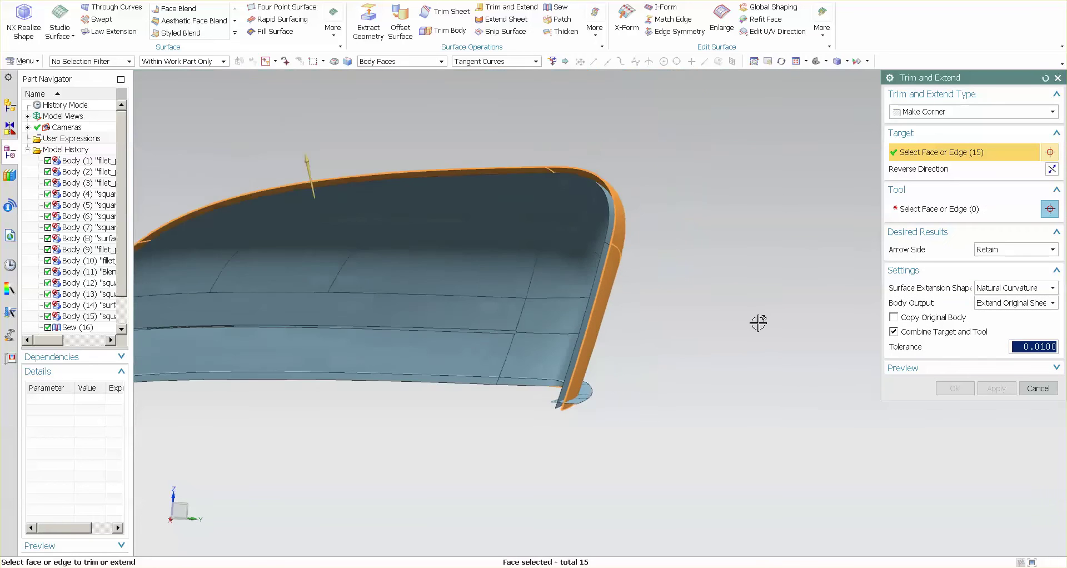
{"action": "middle_click_drag", "start_coordinate": [757, 323], "coordinate": [691, 292]}
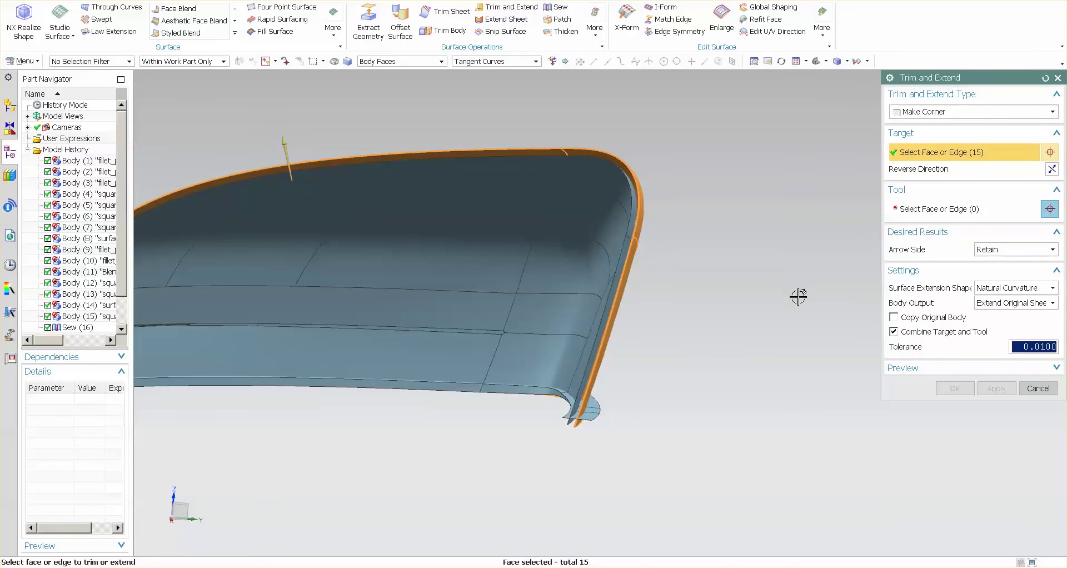
{"action": "middle_click", "coordinate": [744, 283]}
{"action": "scroll", "coordinate": [607, 400], "scroll_direction": "up", "scroll_amount": 5}
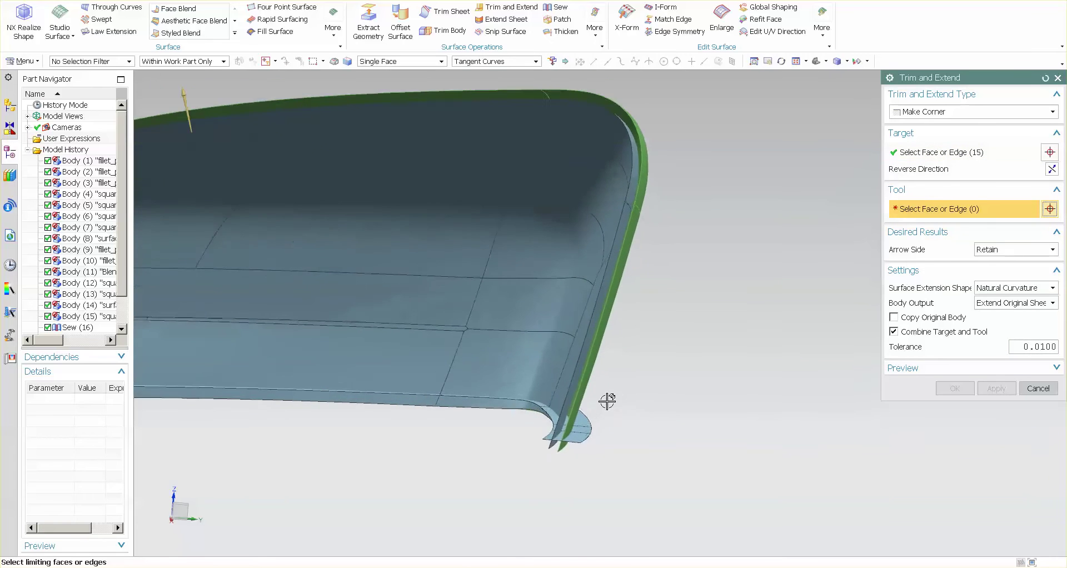
{"action": "left_click", "coordinate": [584, 431]}
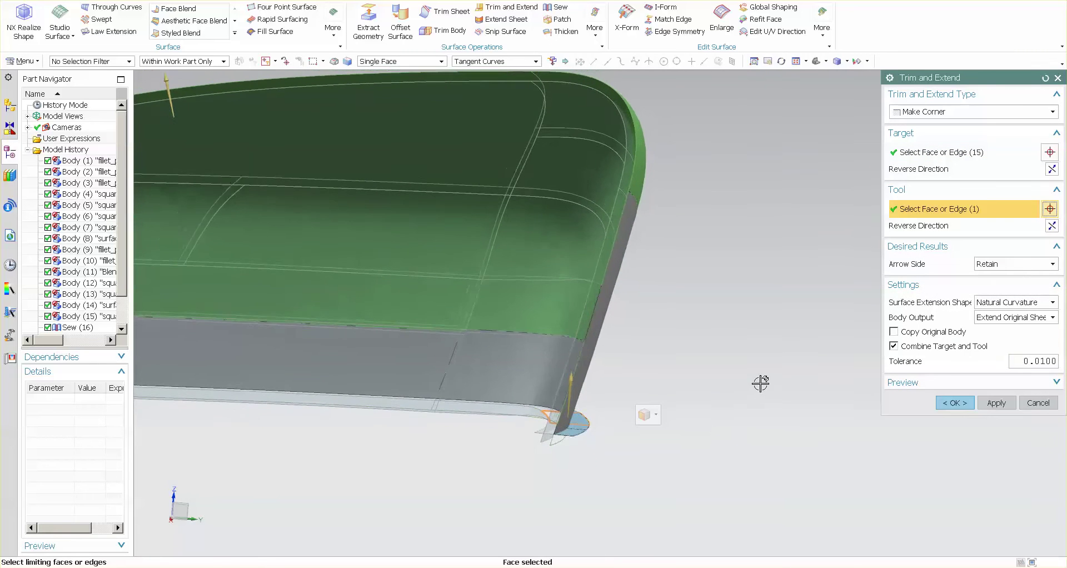
{"action": "middle_click_drag", "start_coordinate": [522, 190], "coordinate": [527, 190], "text": "shift"}
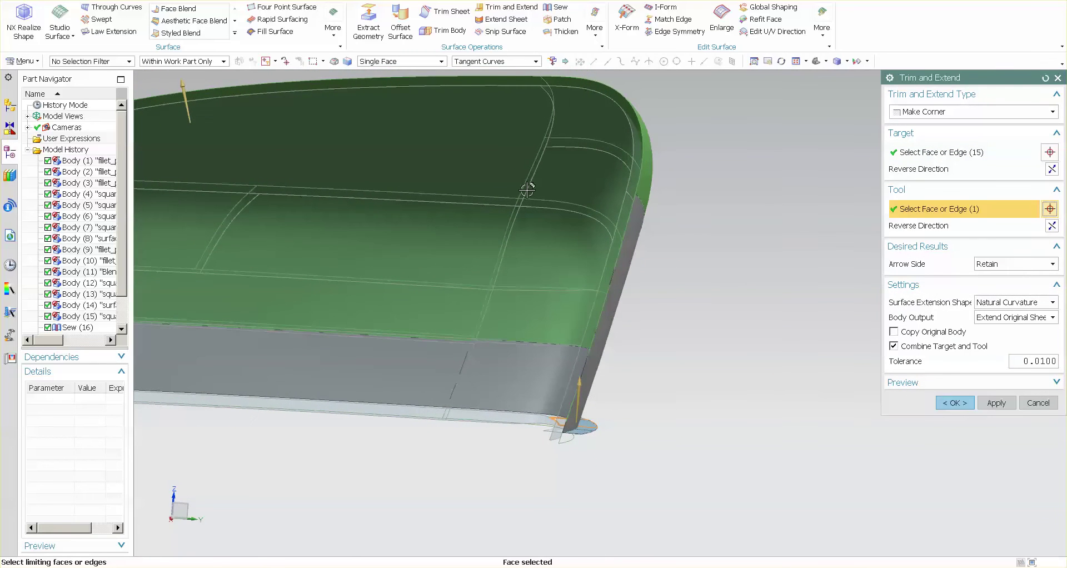
{"action": "double_click", "coordinate": [183, 84]}
{"action": "middle_click_drag", "start_coordinate": [662, 360], "coordinate": [679, 363]}
{"action": "scroll", "coordinate": [679, 363], "scroll_direction": "up", "scroll_amount": 5}
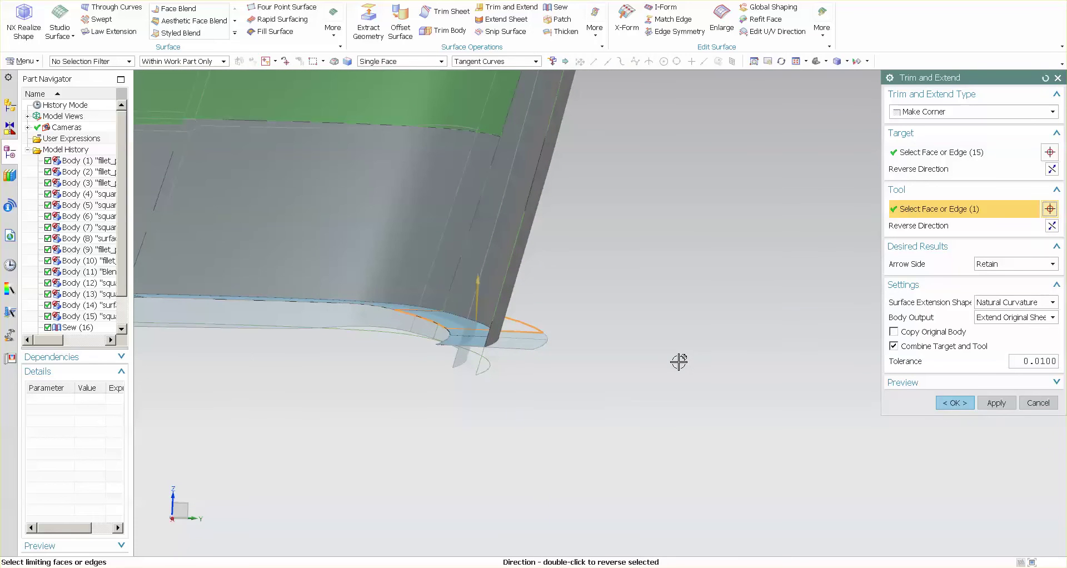
{"action": "left_click", "coordinate": [952, 403]}
Make a corner between the combined outer shell and flange and the inner offset surface, flipping the retained side to close the rim.
{"action": "middle_click_drag", "start_coordinate": [653, 480], "coordinate": [642, 463]}
{"action": "scroll", "coordinate": [642, 463], "scroll_direction": "up", "scroll_amount": 10}
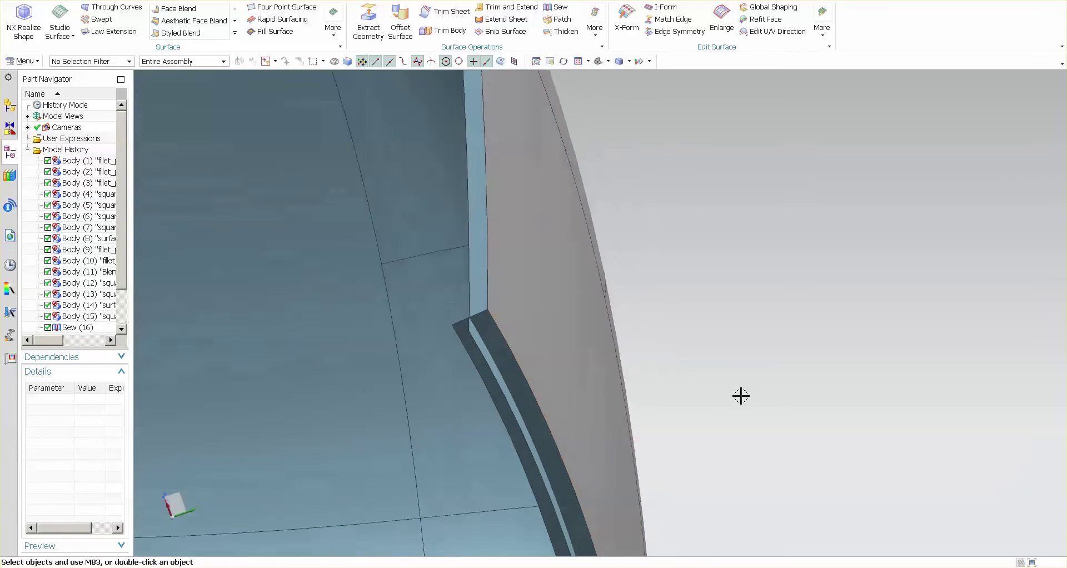
{"action": "left_click", "coordinate": [515, 11]}
{"action": "middle_click_drag", "start_coordinate": [646, 195], "coordinate": [633, 246]}
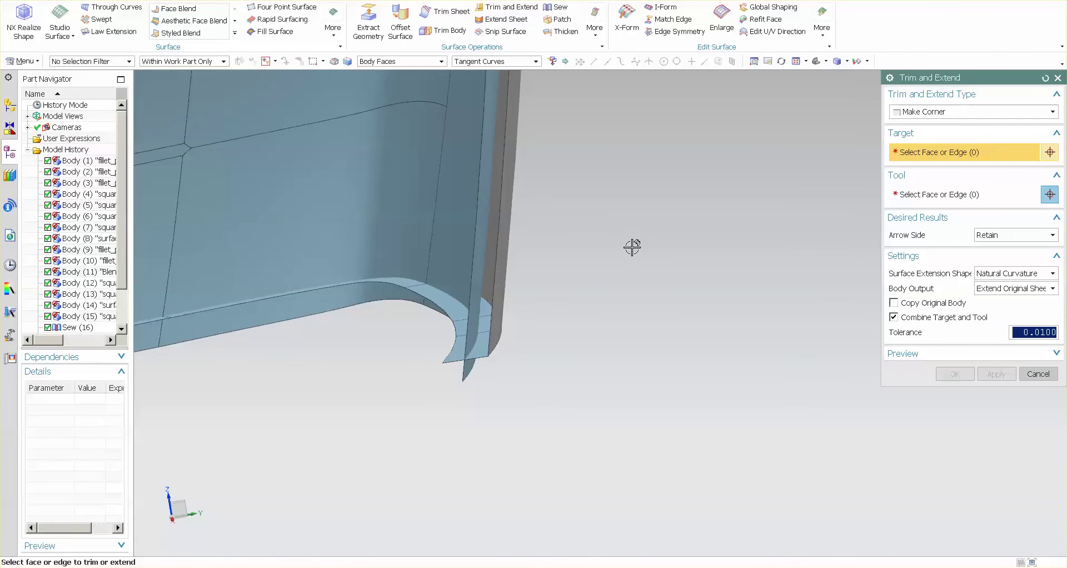
{"action": "left_click", "coordinate": [453, 312]}
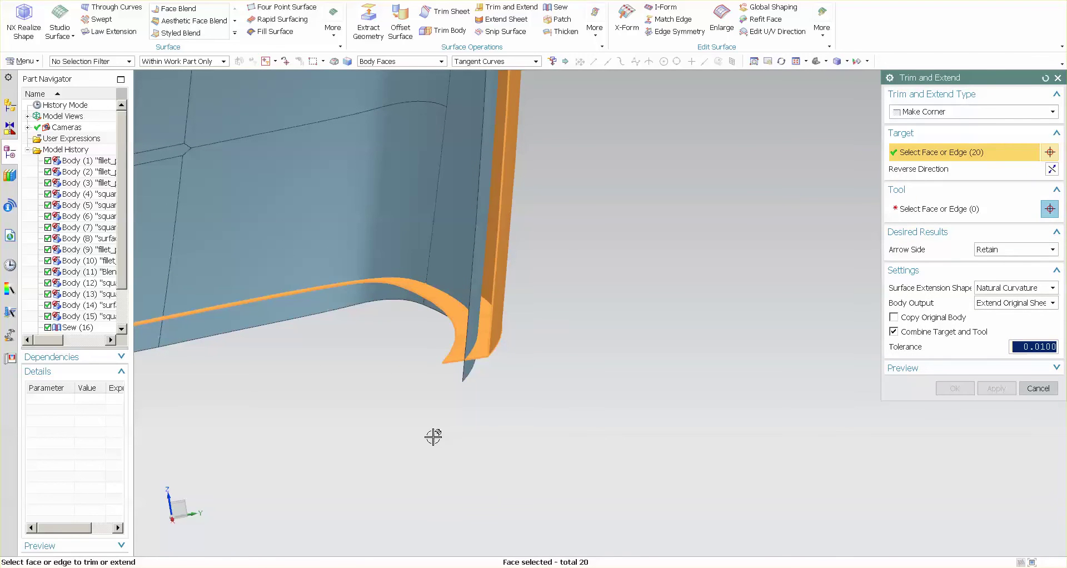
{"action": "middle_click", "coordinate": [692, 410]}
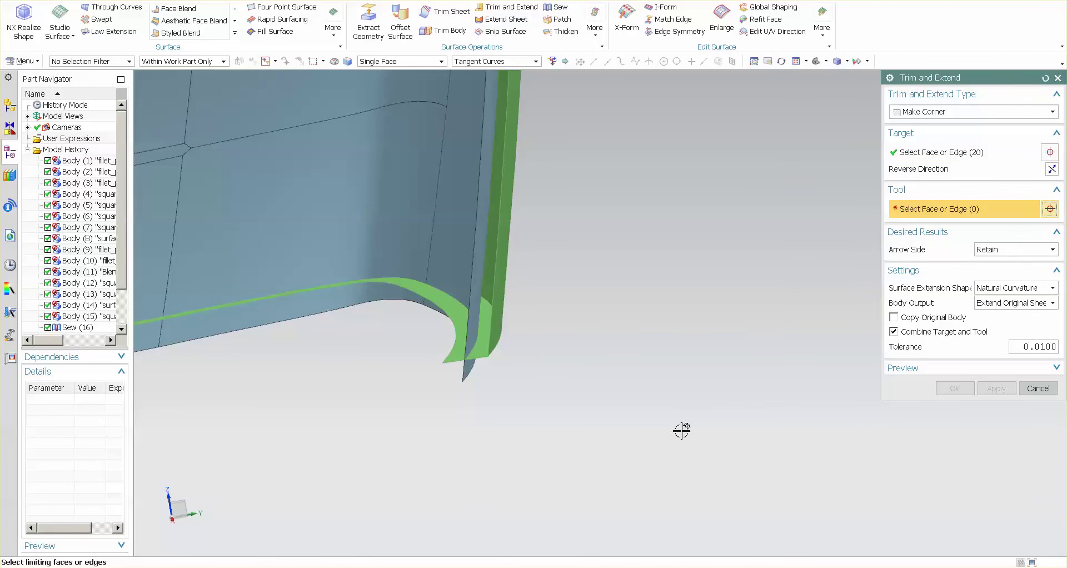
{"action": "left_click", "coordinate": [464, 225]}
{"action": "middle_click_drag", "start_coordinate": [563, 364], "coordinate": [477, 250]}
{"action": "left_click", "coordinate": [489, 241]}
{"action": "left_click", "coordinate": [294, 289]}
{"action": "middle_click_drag", "start_coordinate": [420, 391], "coordinate": [403, 317]}
{"action": "middle_click_drag", "start_coordinate": [410, 220], "coordinate": [573, 338]}
{"action": "double_click", "coordinate": [404, 96]}
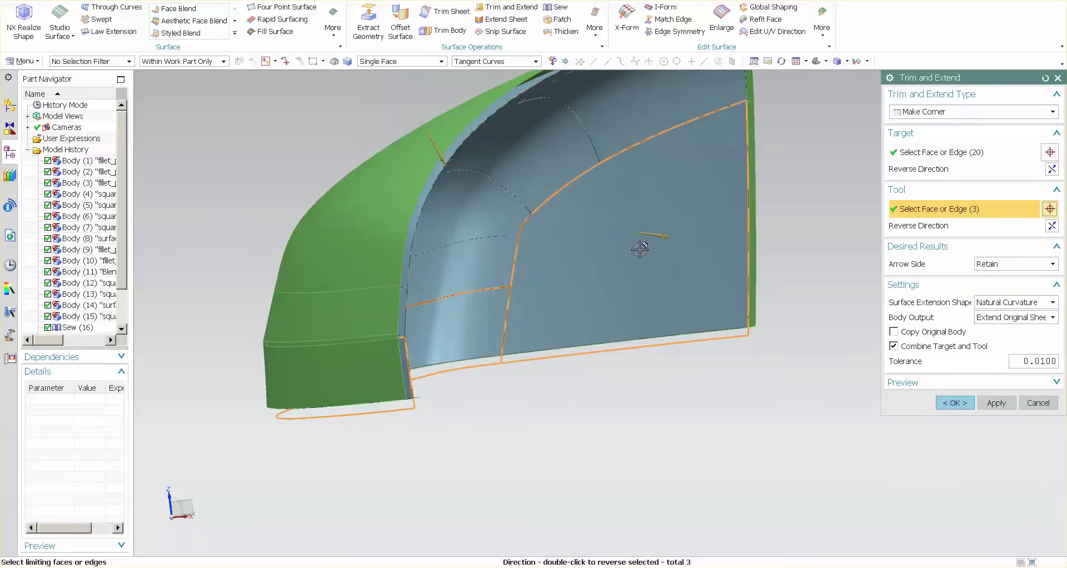
{"action": "middle_click_drag", "start_coordinate": [657, 245], "coordinate": [473, 371]}
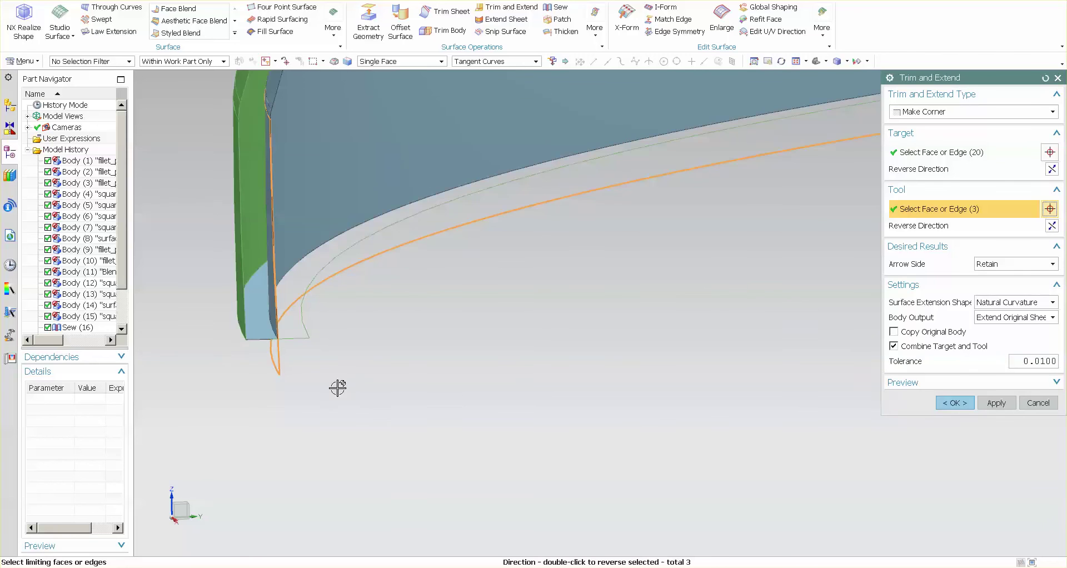
{"action": "middle_click_drag", "start_coordinate": [384, 381], "coordinate": [952, 361]}
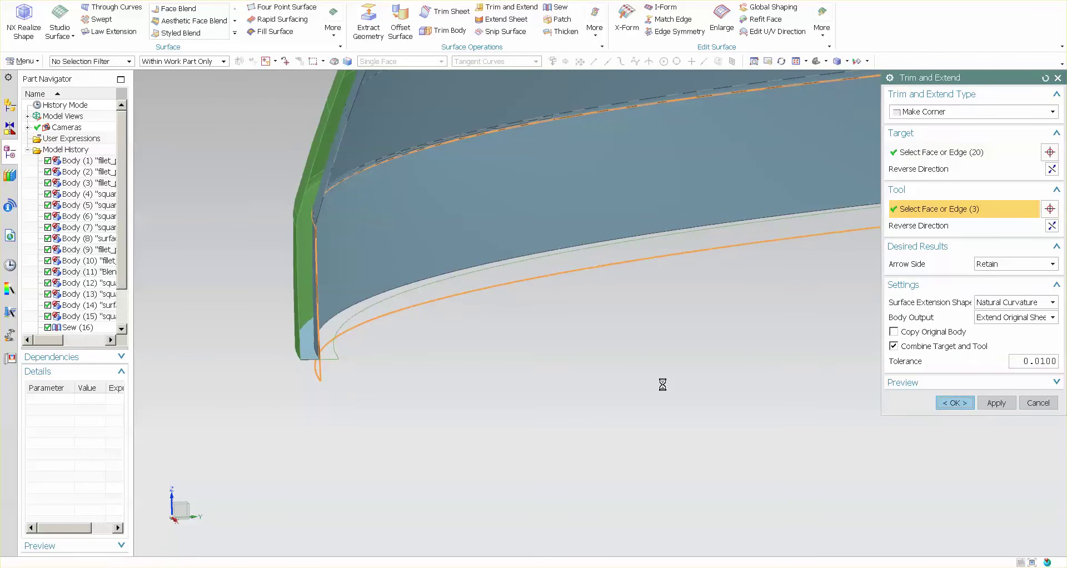
{"action": "left_click", "coordinate": [954, 403]}
Examine the trimmed shell's closed rim and open side wall gap in trimetric, isometric and side views.
{"action": "middle_click_drag", "start_coordinate": [615, 393], "coordinate": [612, 392]}
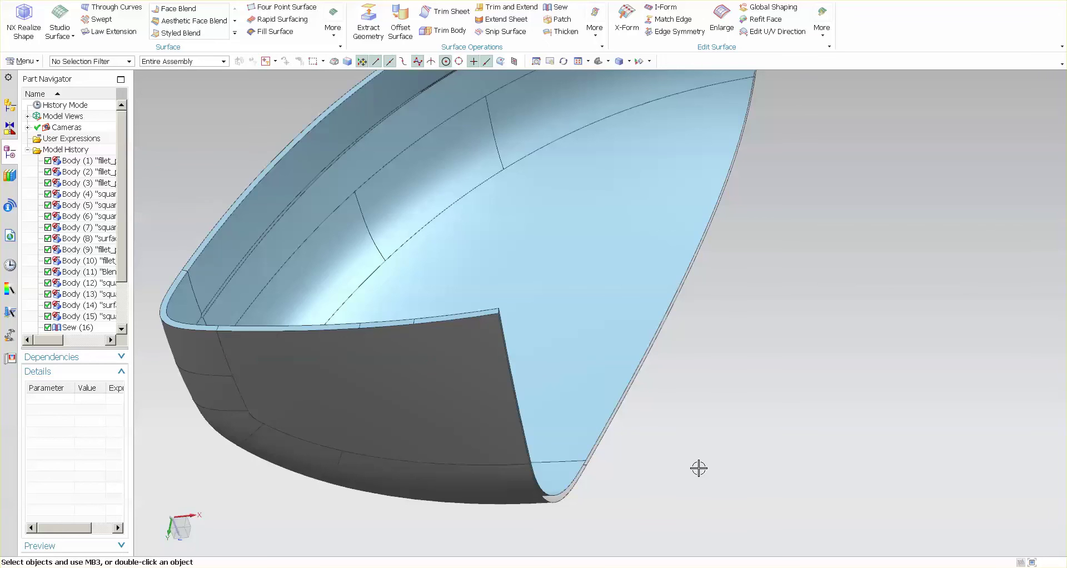
{"action": "key", "text": "Home"}
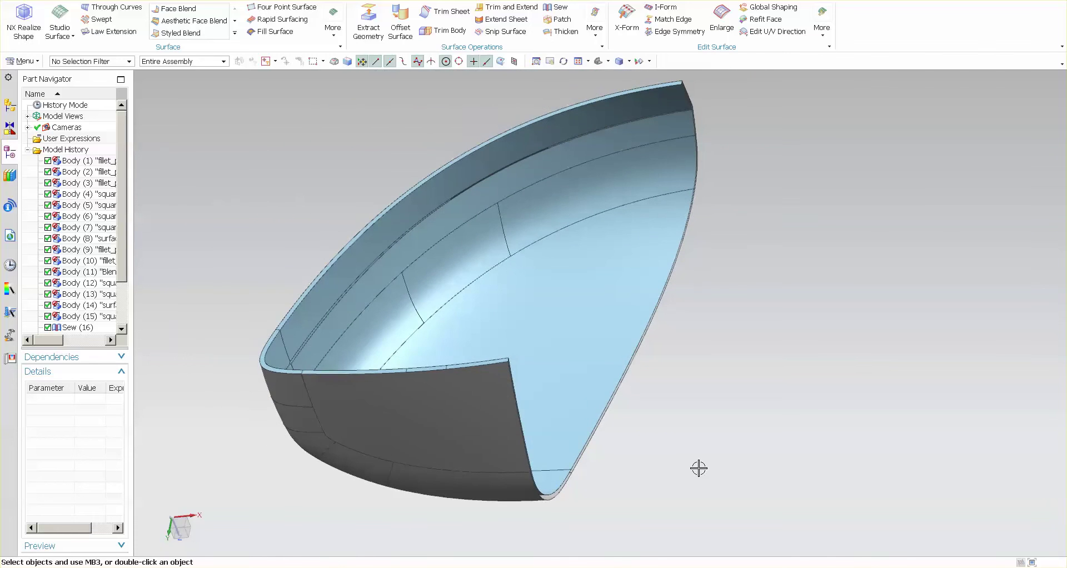
{"action": "key", "text": "End"}
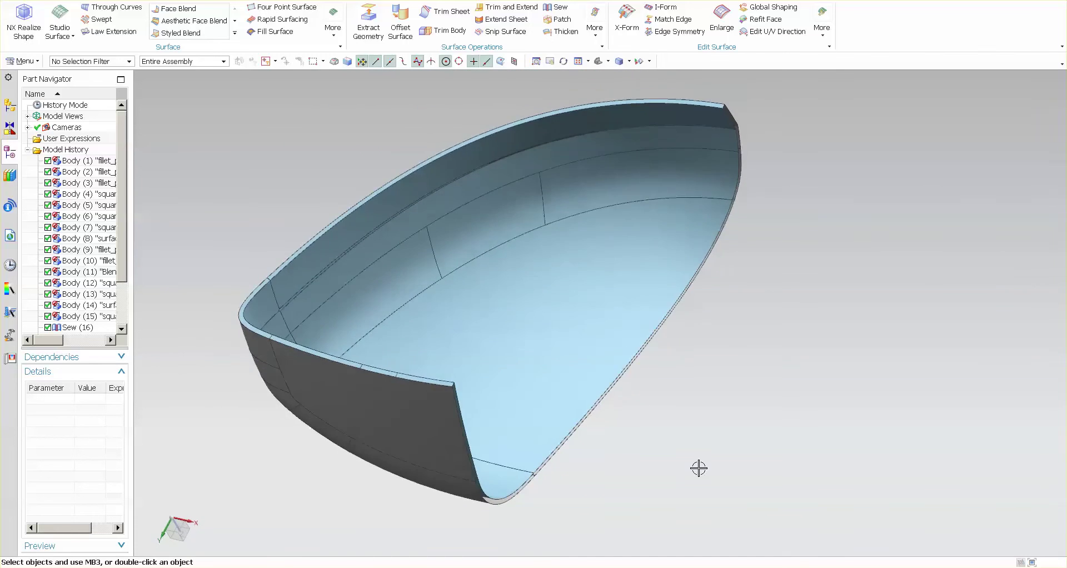
{"action": "middle_click_drag", "start_coordinate": [699, 468], "coordinate": [699, 468]}
{"action": "scroll", "coordinate": [333, 210], "scroll_direction": "up", "scroll_amount": 3}
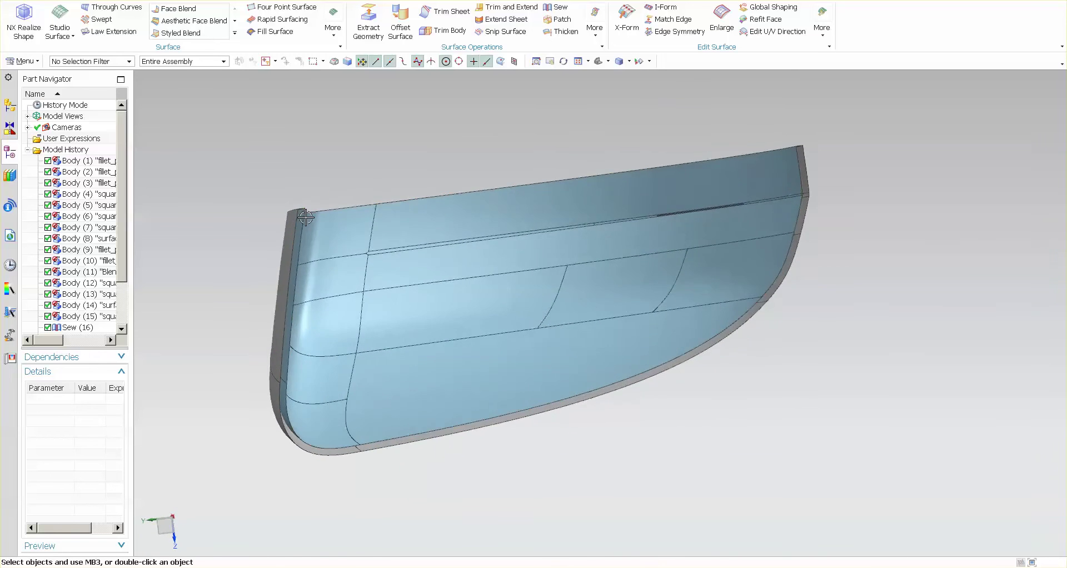